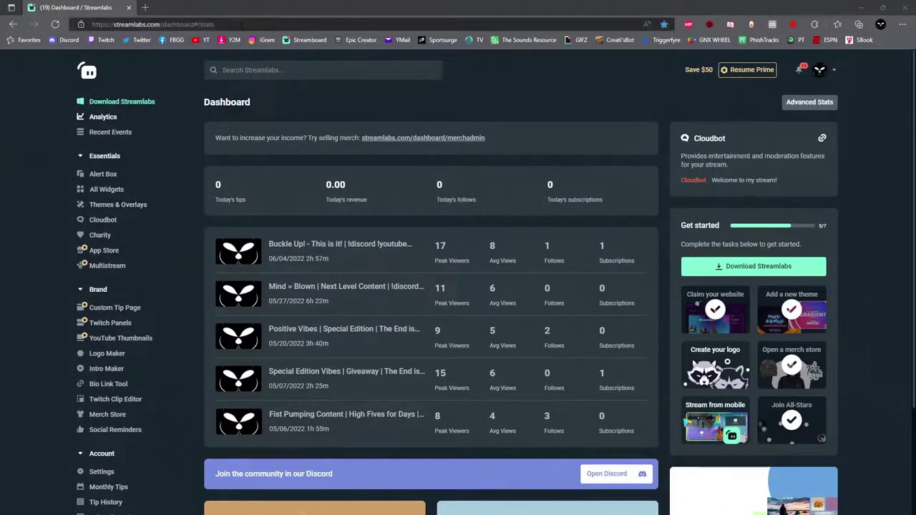
Go to All Widgets and choose the Chat Box card in the Widget Gallery
click(242, 24)
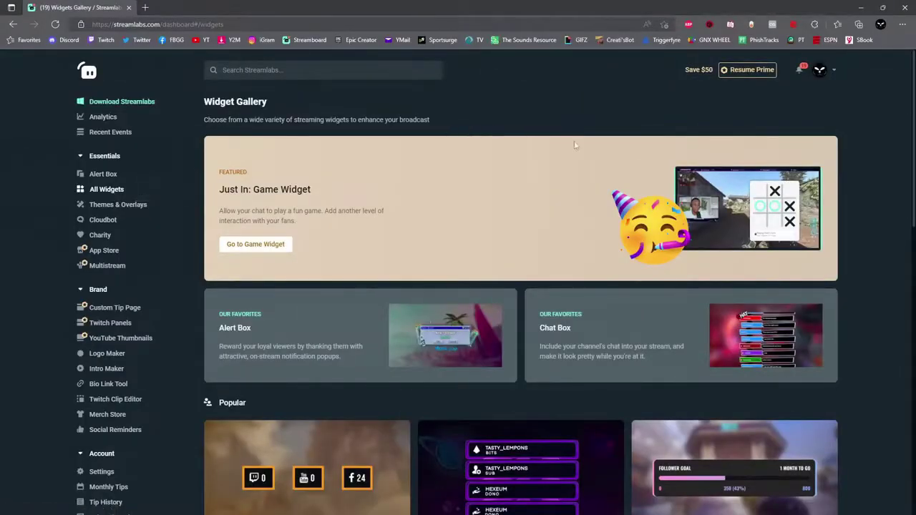
click(574, 342)
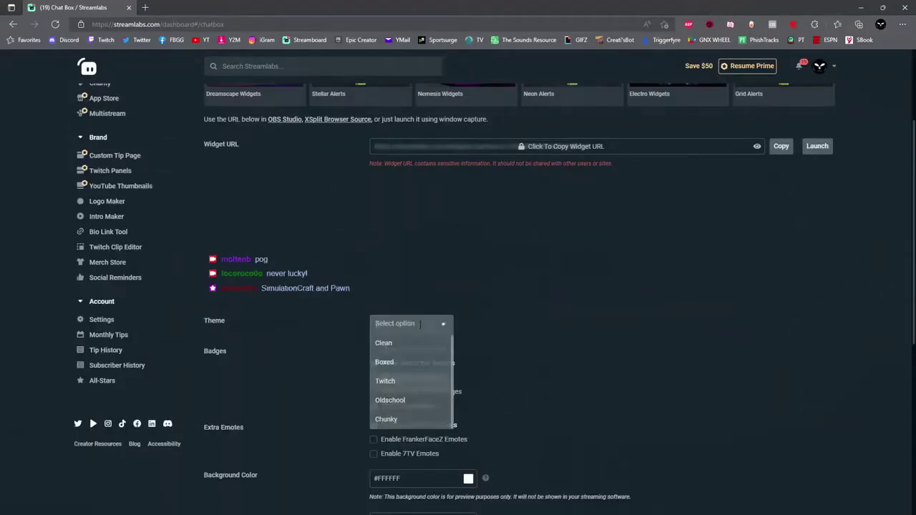
Try the Clean and Chunky chat themes, then settle on Twitch
click(419, 342)
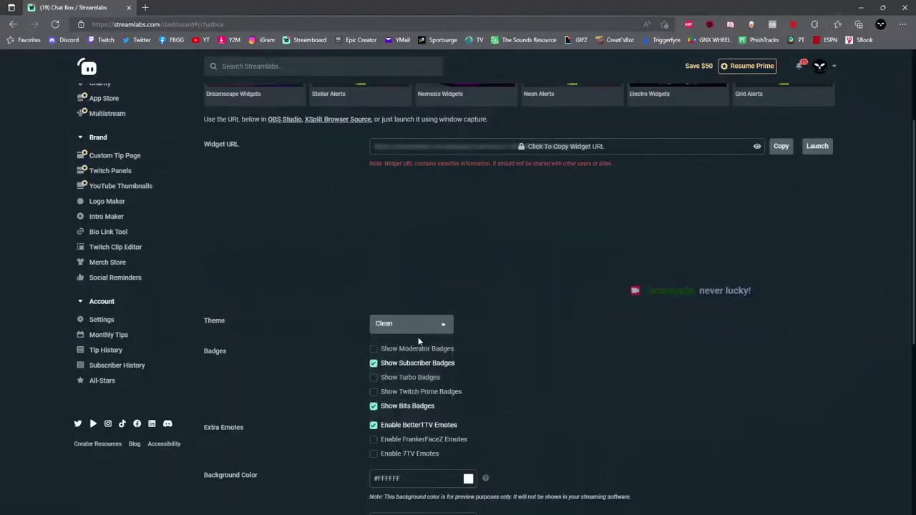
key(Down)
key(Down)
key(Down)
key(Down)
key(Up)
key(Up)
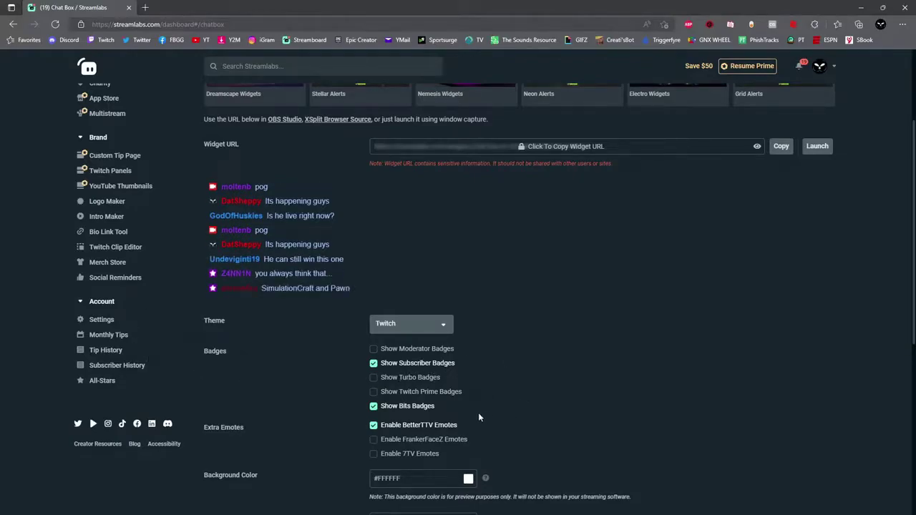
scroll(450, 412, down, 1)
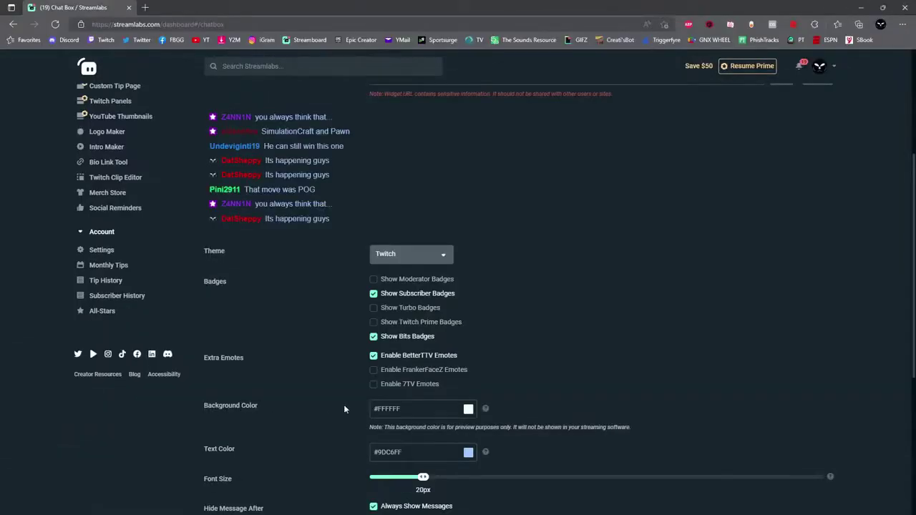
Keep the #9DC6FF text colour with 22px font, and uncheck Always Show Messages
drag(366, 426, 631, 429)
click(658, 436)
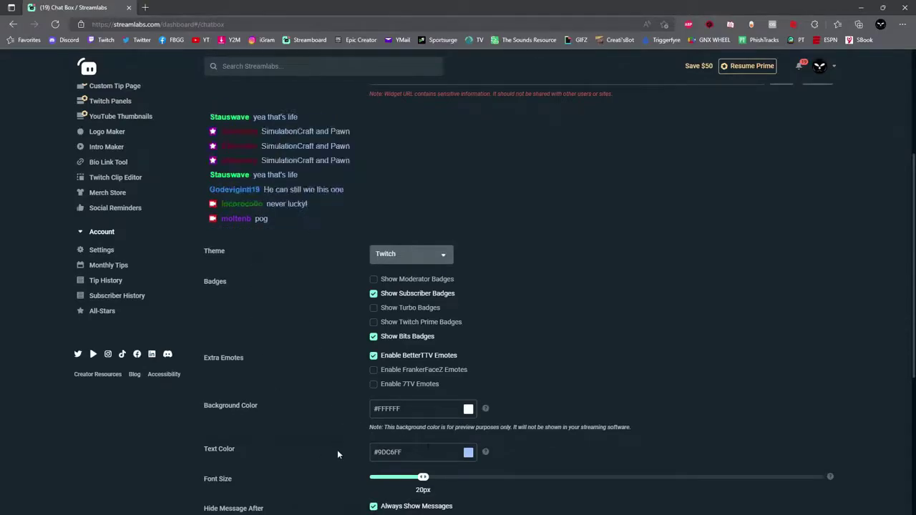
click(444, 452)
scroll(446, 431, down, 3)
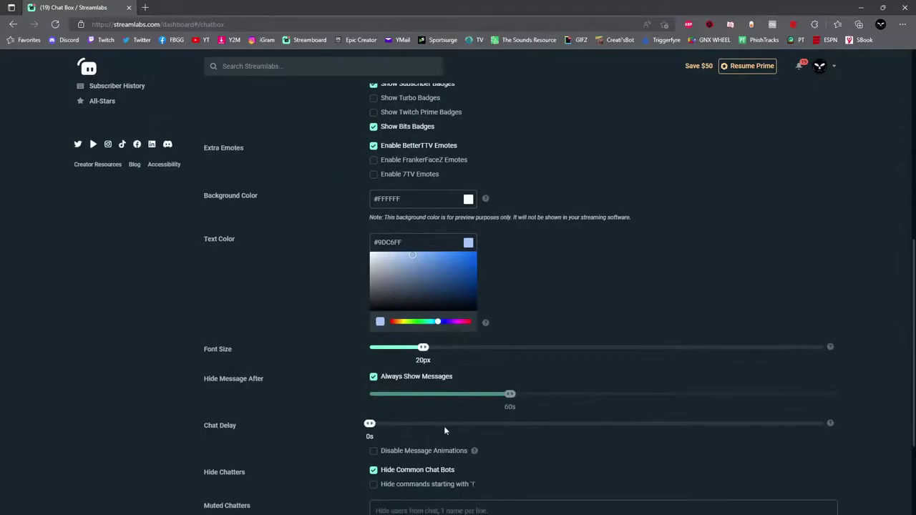
scroll(452, 301, up, 3)
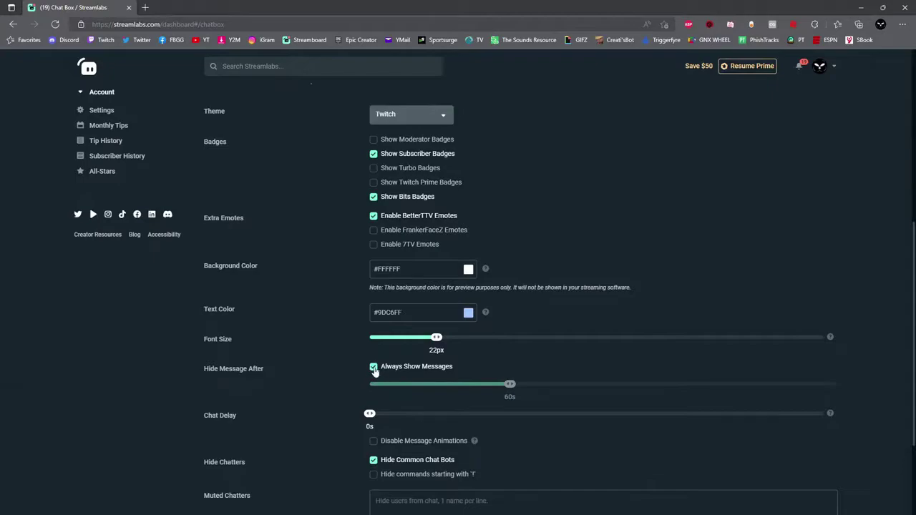
click(374, 368)
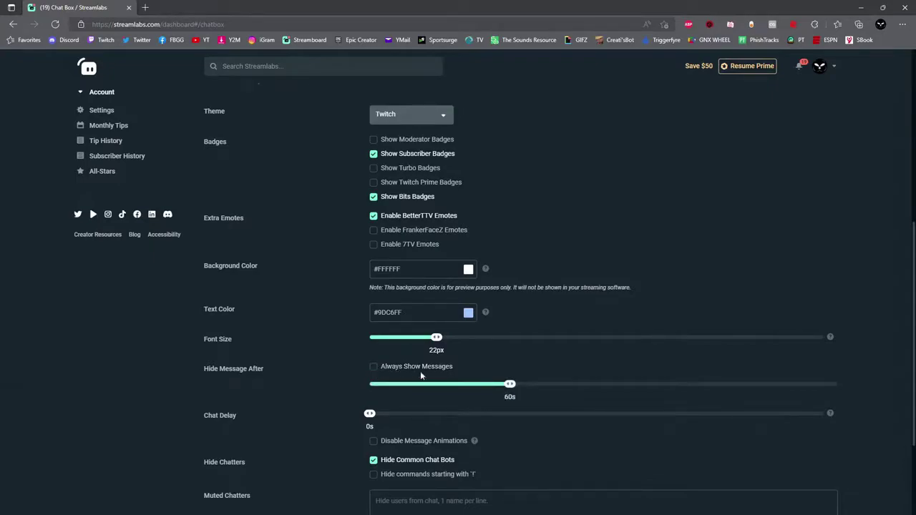
Set Hide Message After to 30s, and return Chat Delay to 0s after trying 6s
drag(509, 386, 440, 387)
scroll(357, 402, down, 1)
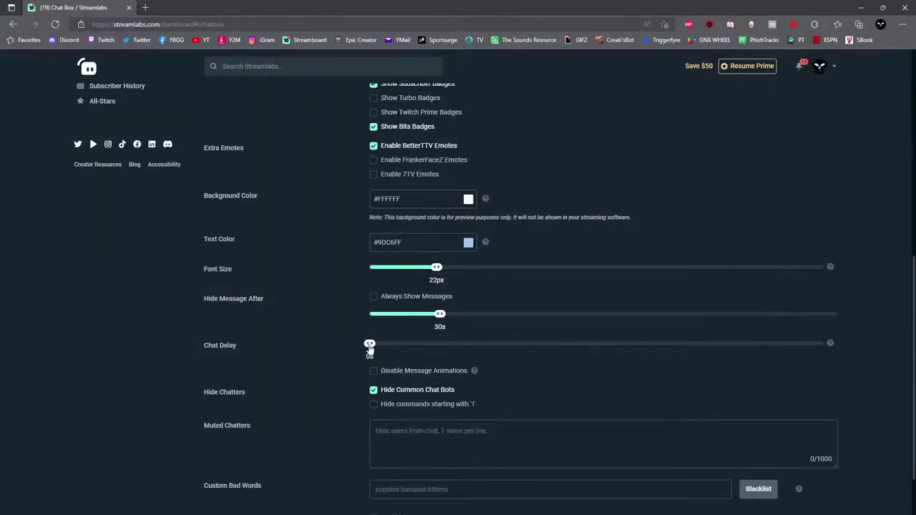
drag(369, 348, 878, 355)
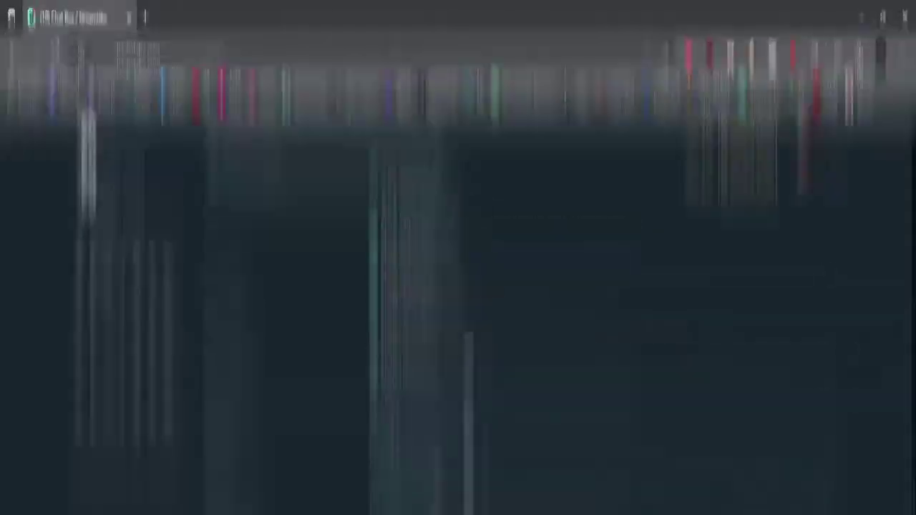
drag(822, 344, 251, 359)
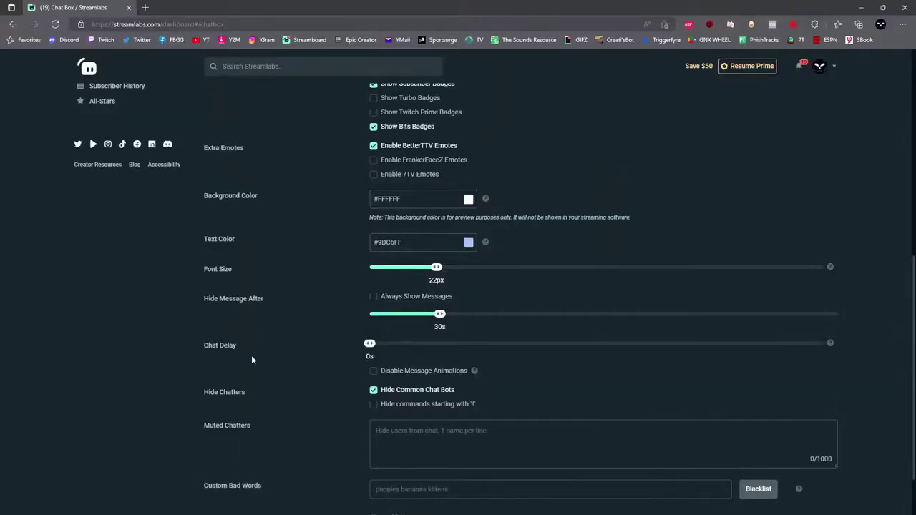
Hide commands starting with '!', leave custom HTML/CSS disabled, and save the Chat Box settings
click(374, 403)
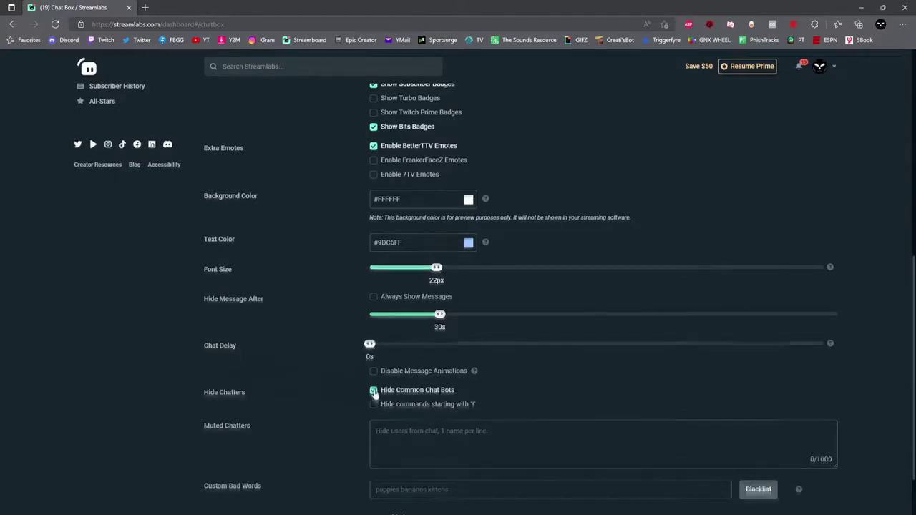
scroll(564, 373, down, 1)
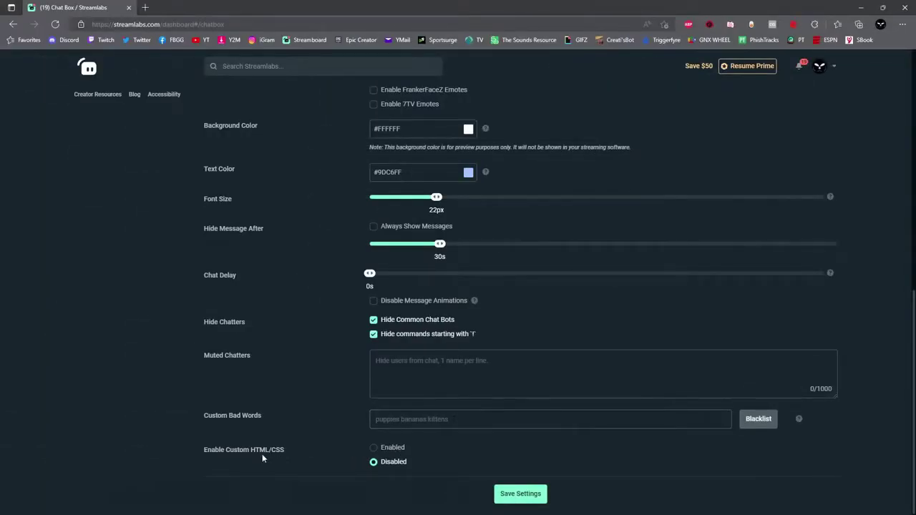
click(374, 449)
scroll(374, 453, down, 3)
click(535, 499)
scroll(528, 483, up, 15)
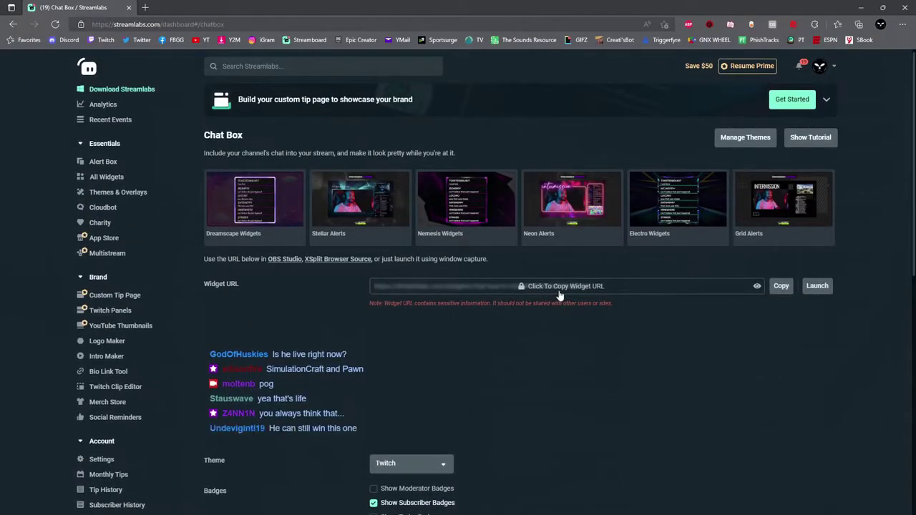
Copy the Chat Box widget URL, confirm the warning, and switch to OBS Studio
click(781, 286)
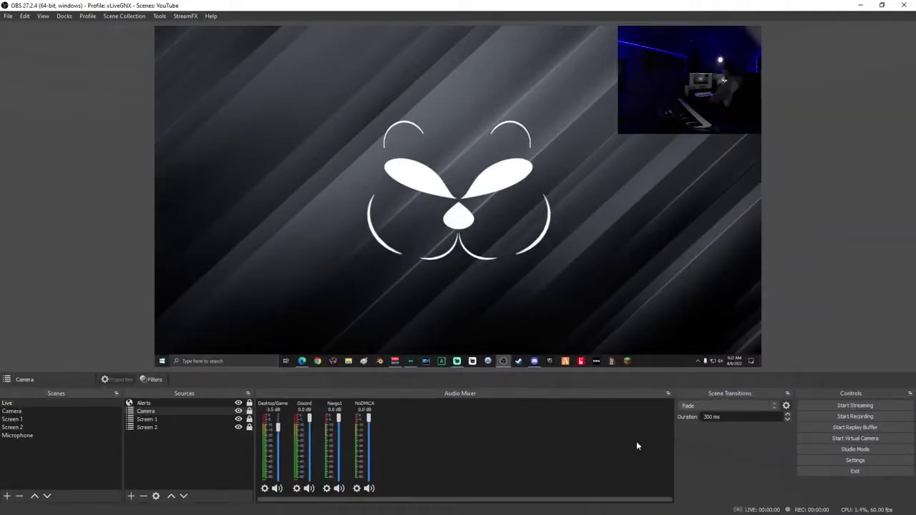
Add a browser source named 'Chat Overlay' with the Chat Box widget URL pasted in
click(131, 496)
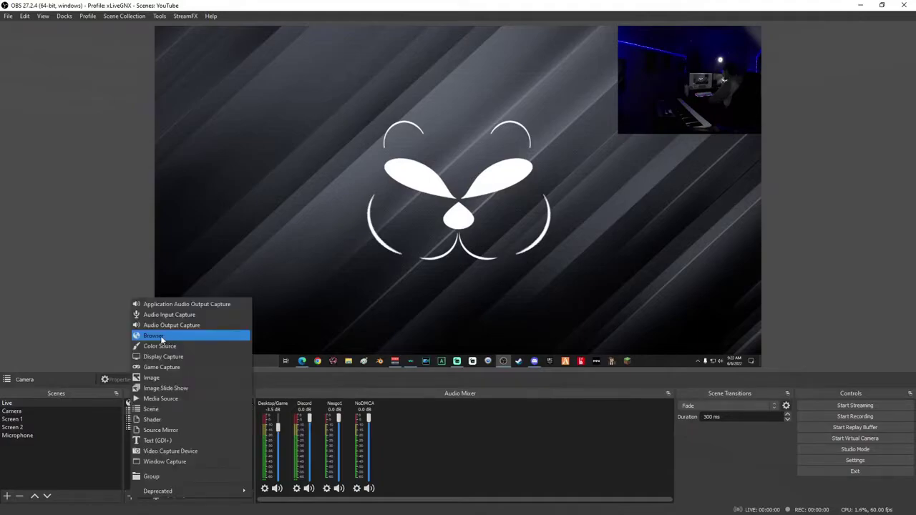
click(163, 336)
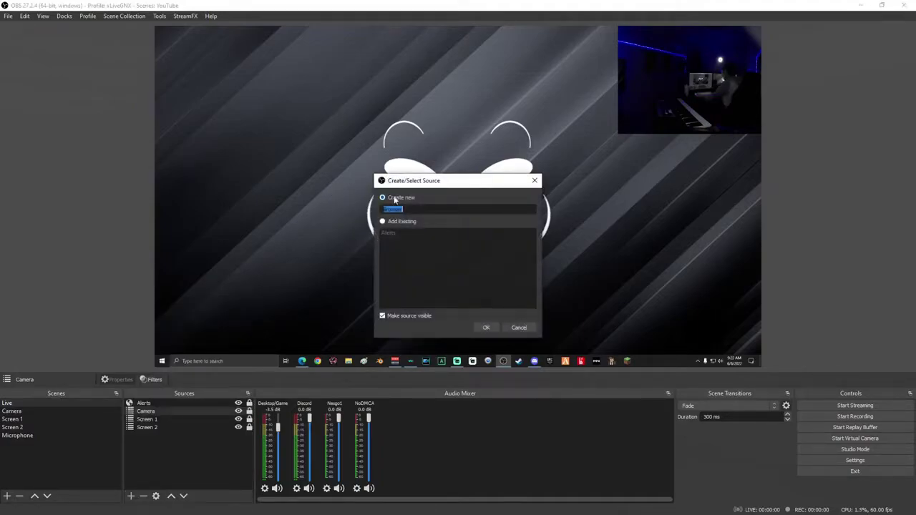
text(Chat Overlay)
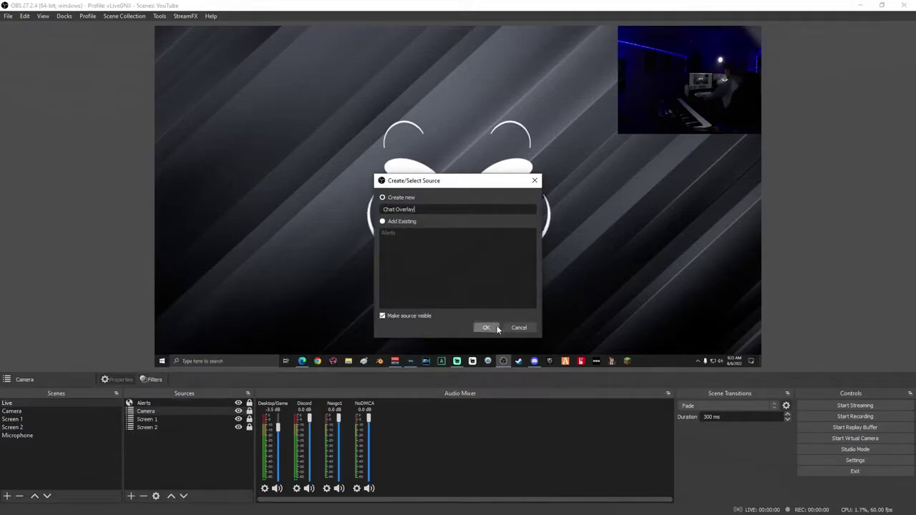
click(496, 328)
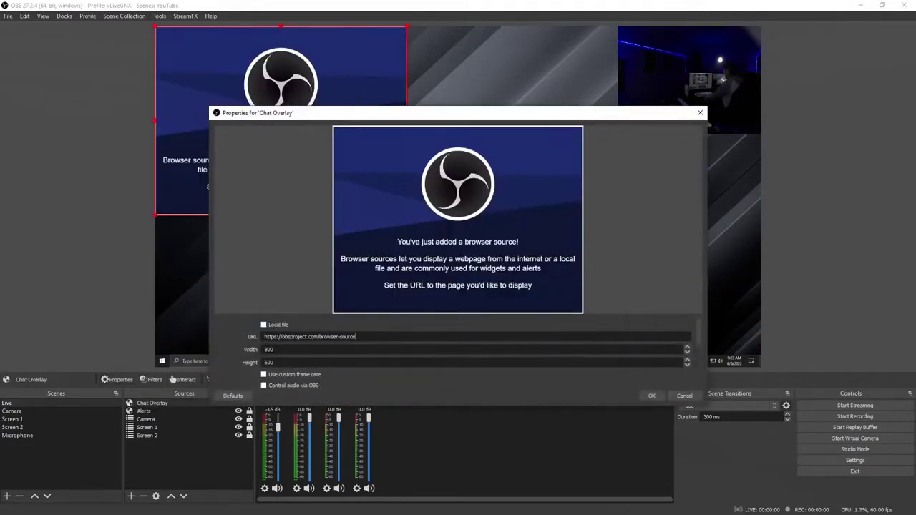
key(ctrl+a)
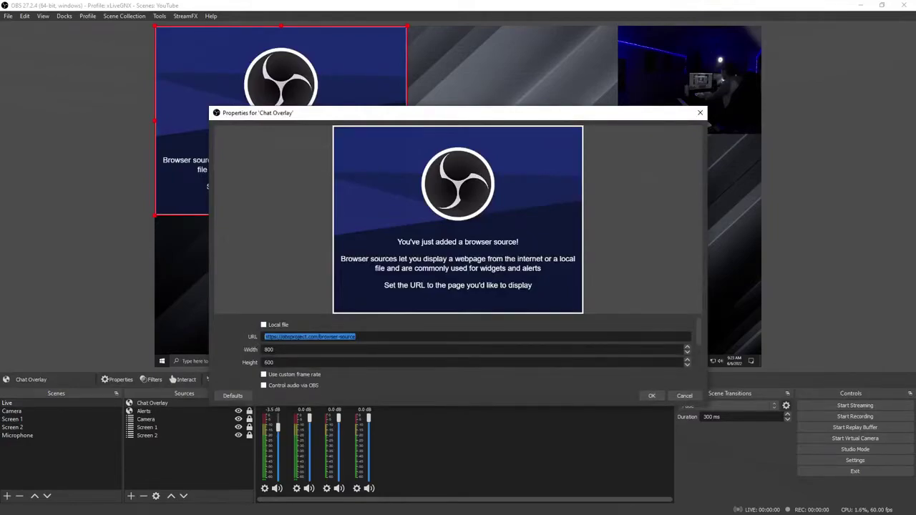
key(ctrl+v)
click(651, 395)
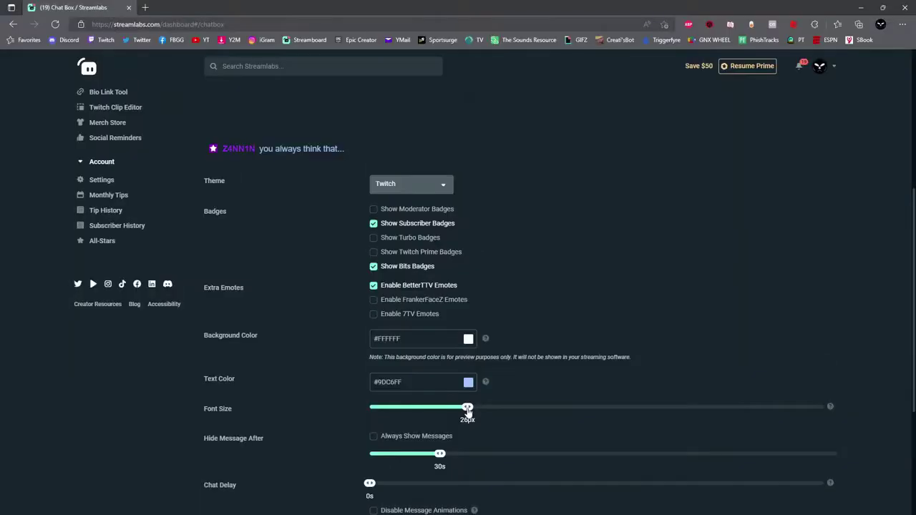
Back in the Chat Box settings, raise the font size from 22px to about 28px
drag(466, 408, 491, 413)
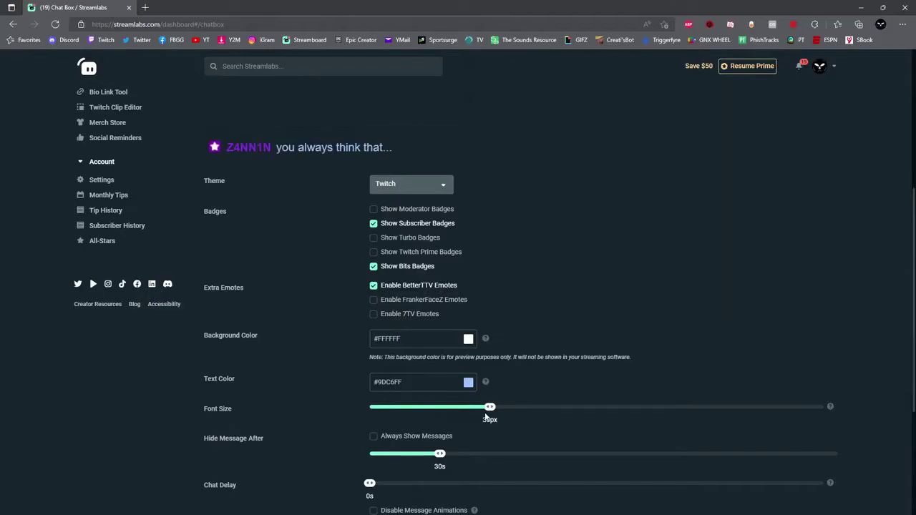
Save the Chat Box settings with the 30px font size and return to OBS
scroll(484, 415, down, 3)
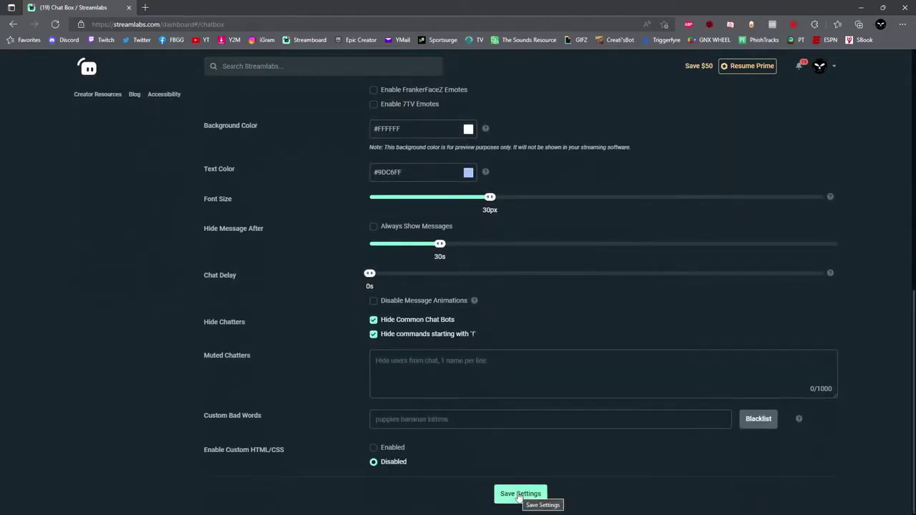
click(519, 495)
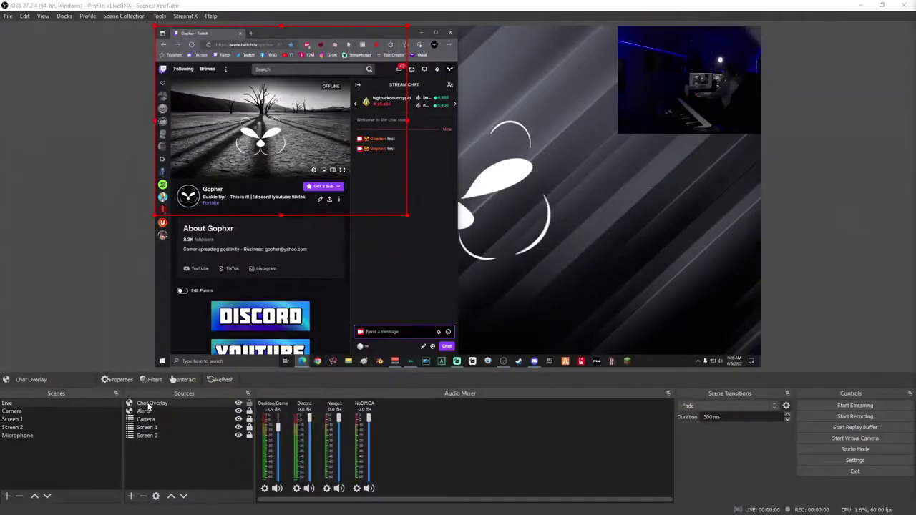
Change the Chat Overlay source width from 800 to 400
double_click(148, 405)
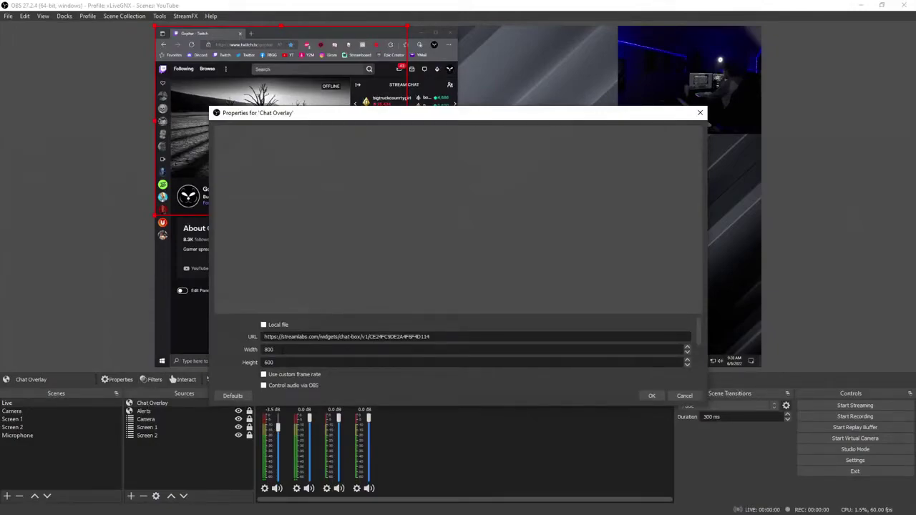
drag(281, 349, 222, 349)
text(400)
click(655, 397)
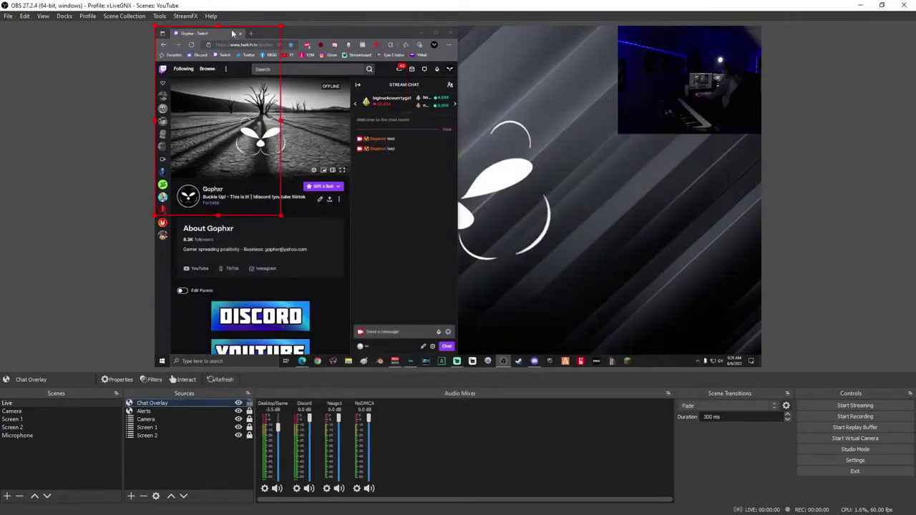
Move the Chat Overlay beneath the webcam and stretch it to fill the lower-right area
drag(189, 58, 665, 166)
drag(636, 230, 619, 233)
ctrl+click(173, 406)
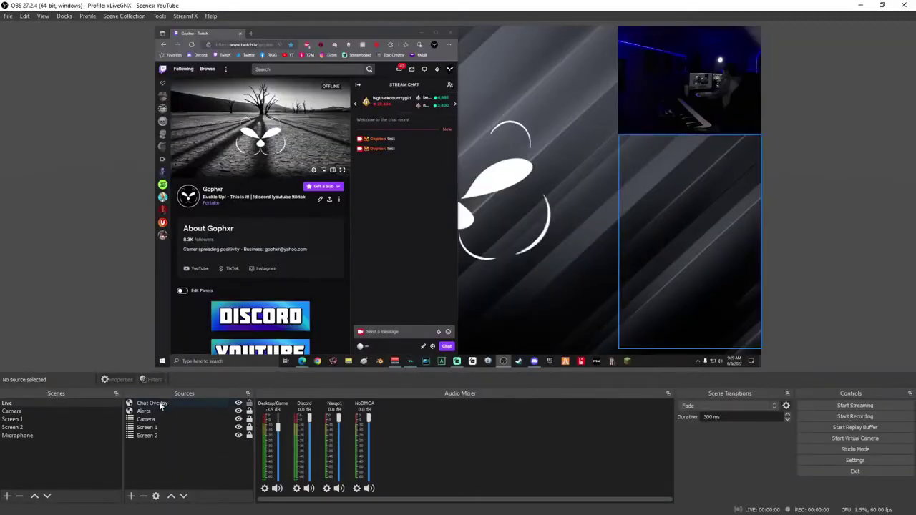
Move the Chat Overlay source below Camera in the OBS source list
drag(159, 404, 160, 428)
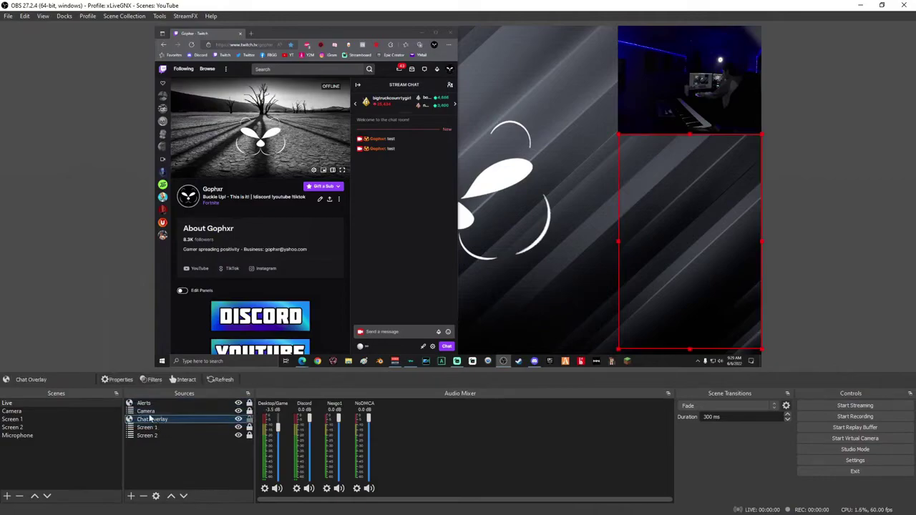